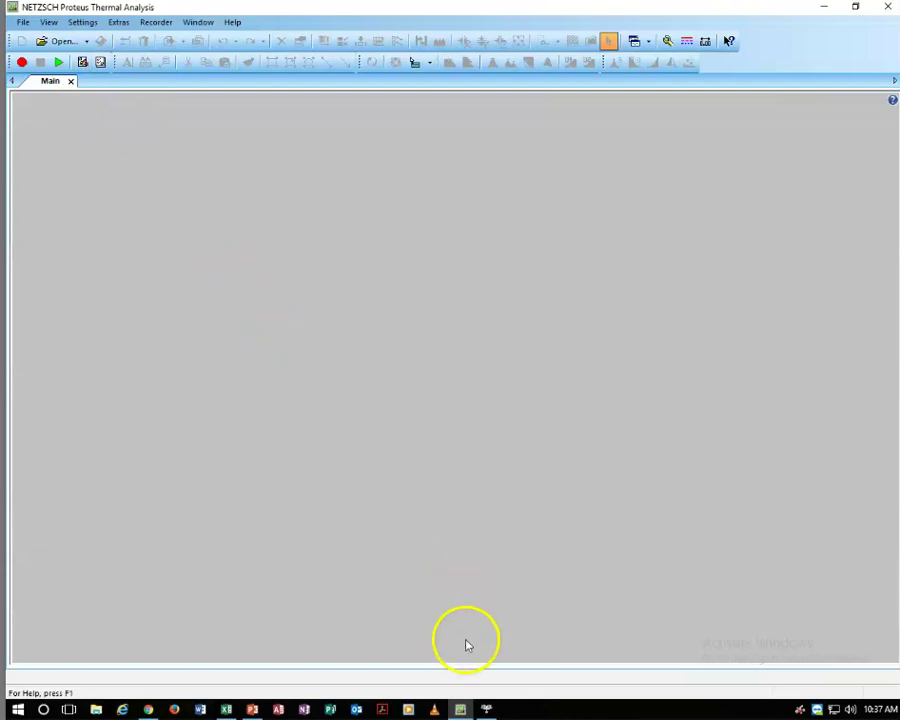
Step: Bring Proteus to the front and minimize the DSC 200F3 measurement window
click(462, 709)
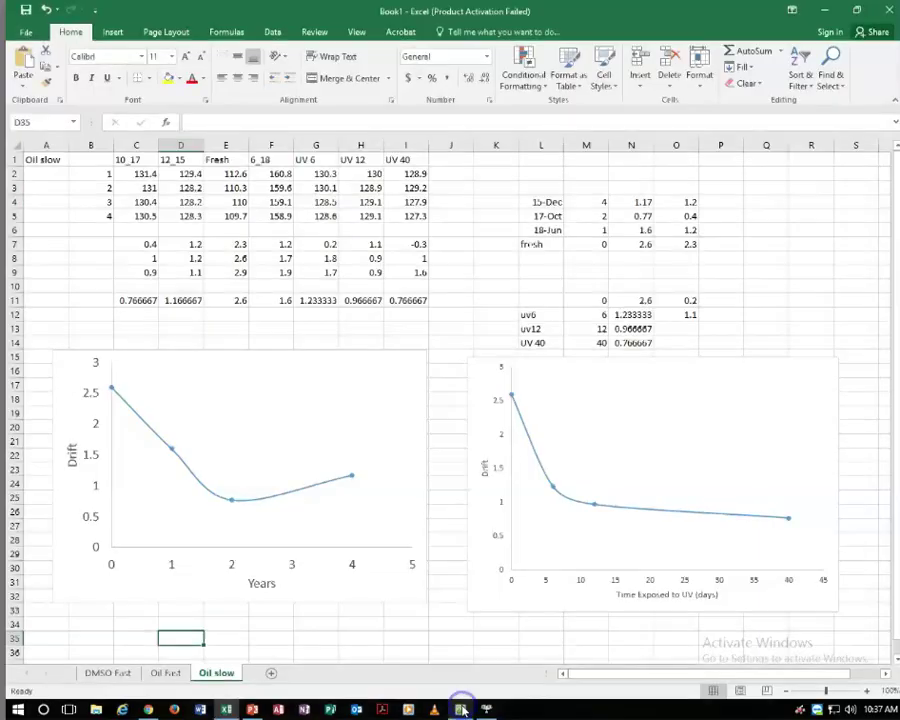
click(462, 709)
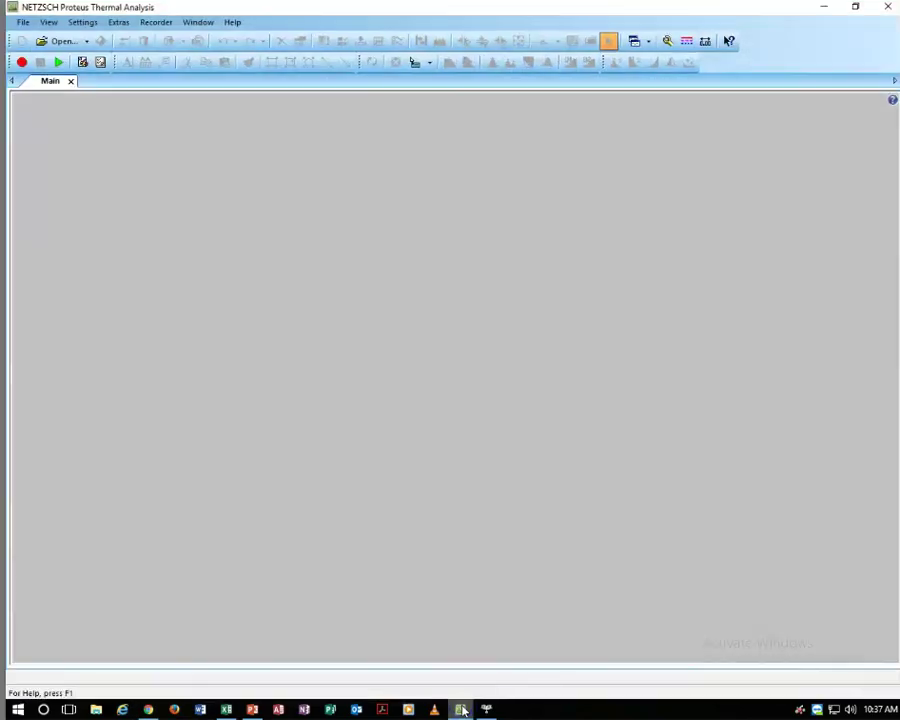
click(487, 709)
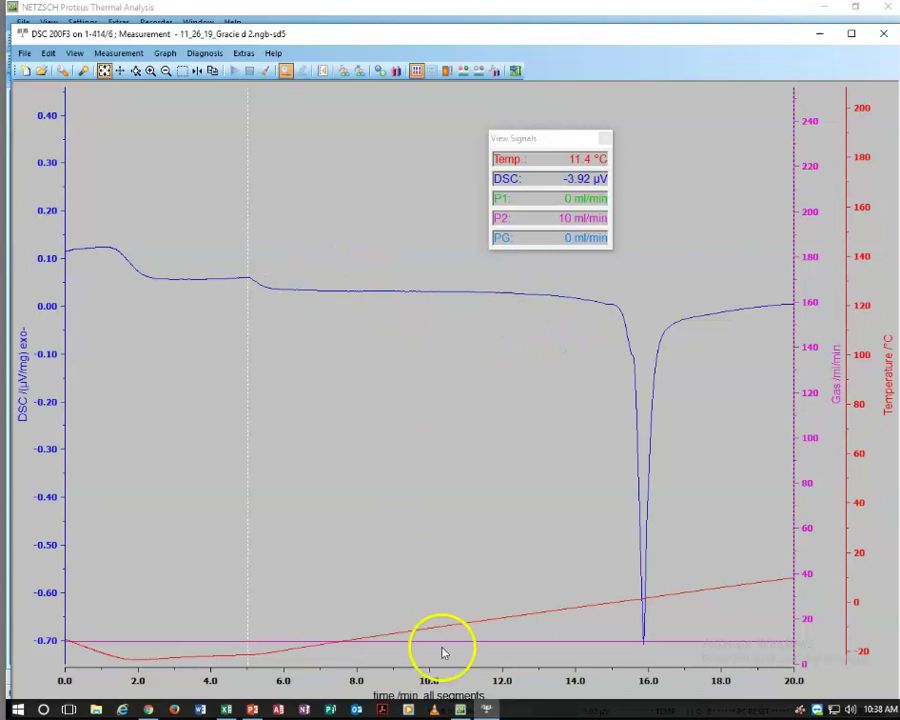
click(458, 708)
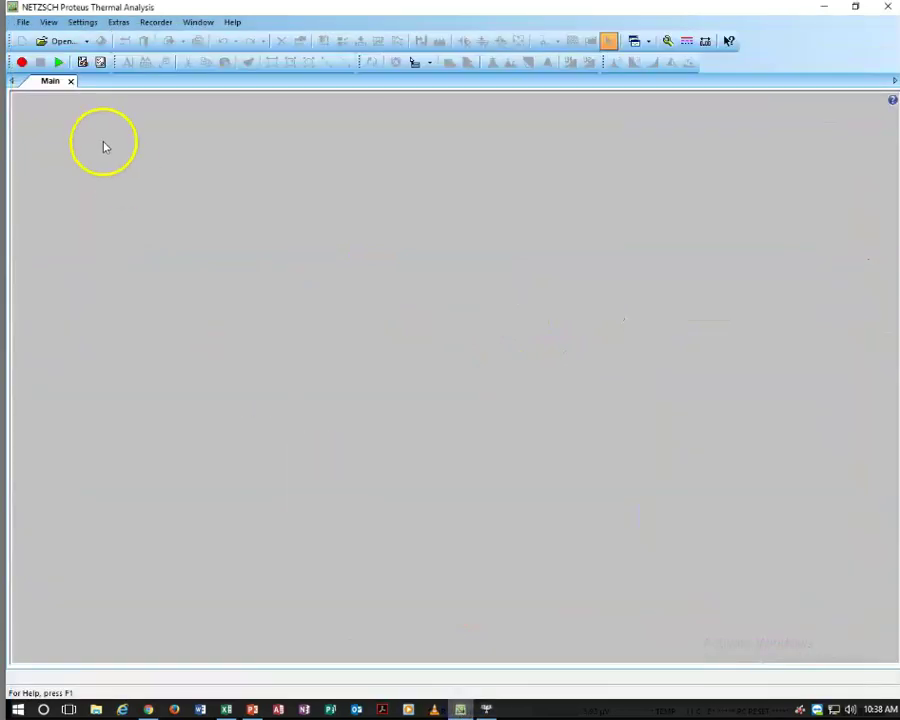
Step: Open the 11_26_19_Dan_Broth measurement from the AChem folder
click(52, 41)
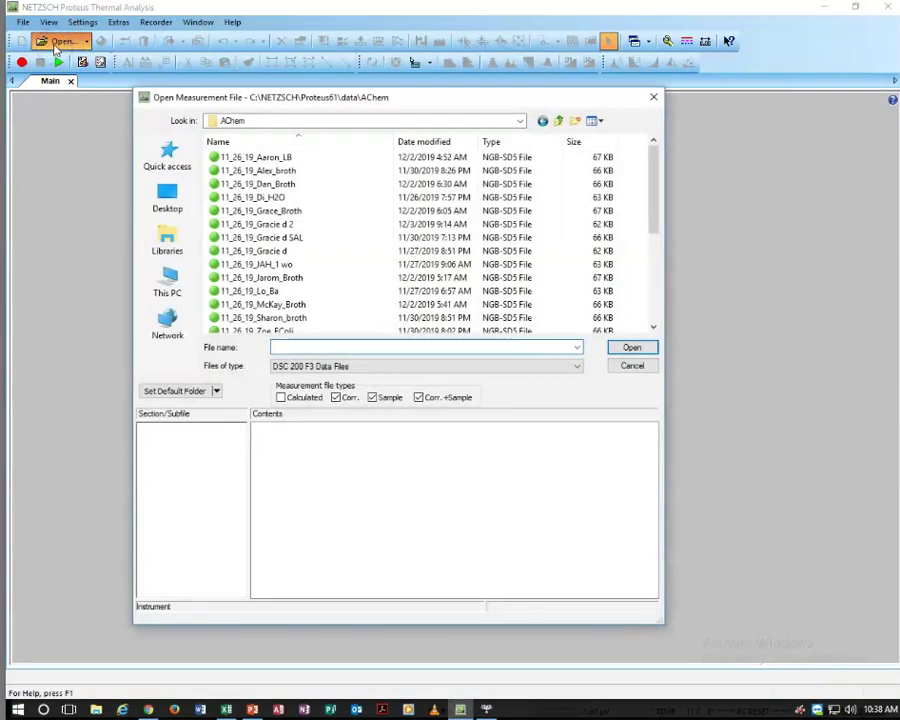
click(519, 120)
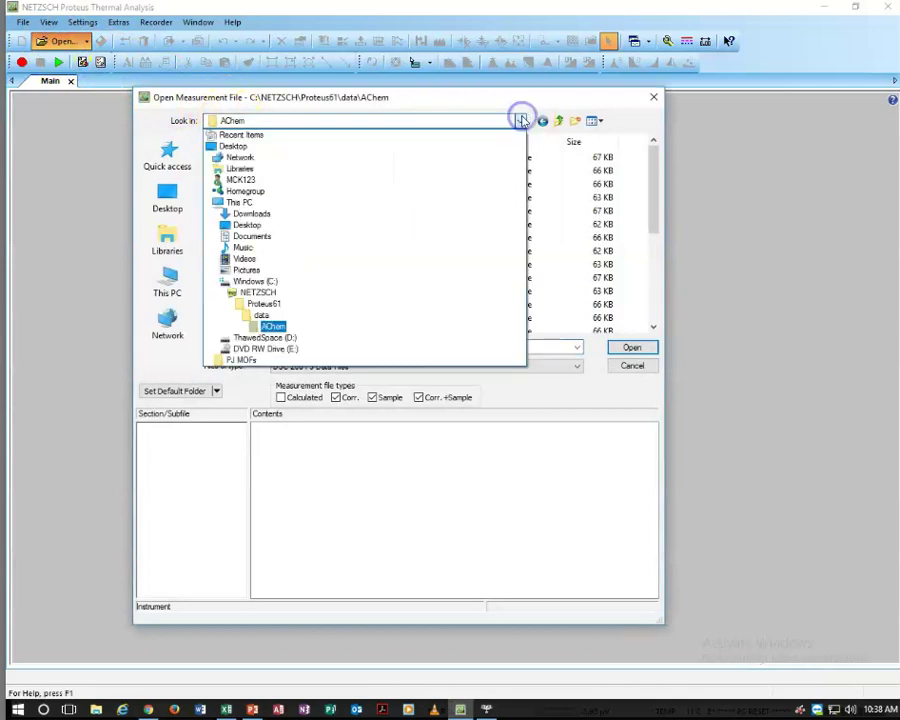
click(268, 326)
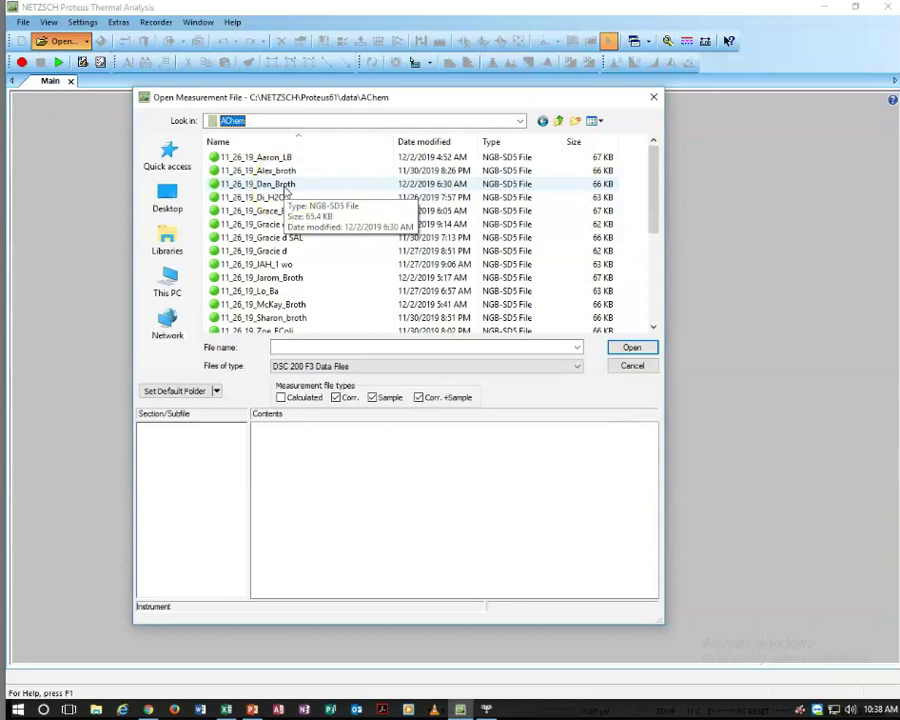
double_click(284, 186)
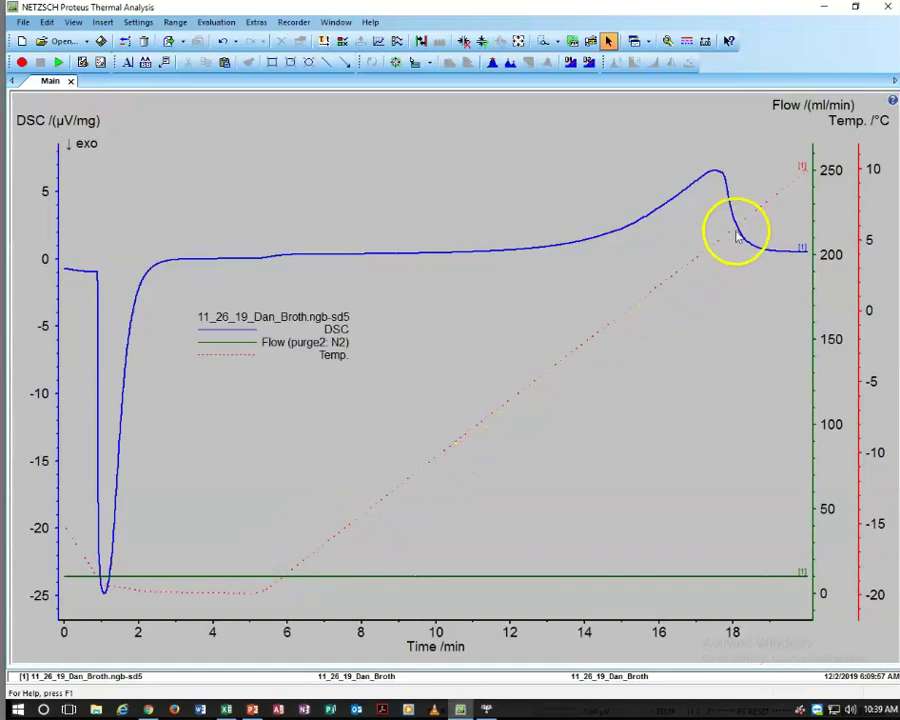
Step: Select the blue Dan_Broth DSC curve in the plot
click(717, 174)
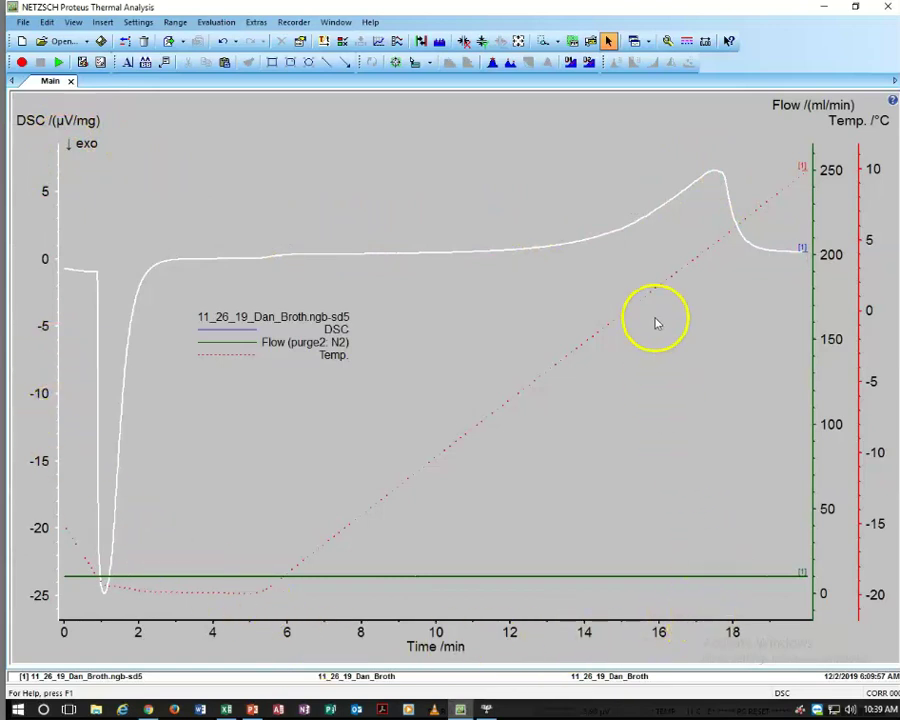
Step: Evaluate the DSC peak over about 7.19–18.14 min, placing its 6.5735 µV/mg label to the left
click(494, 64)
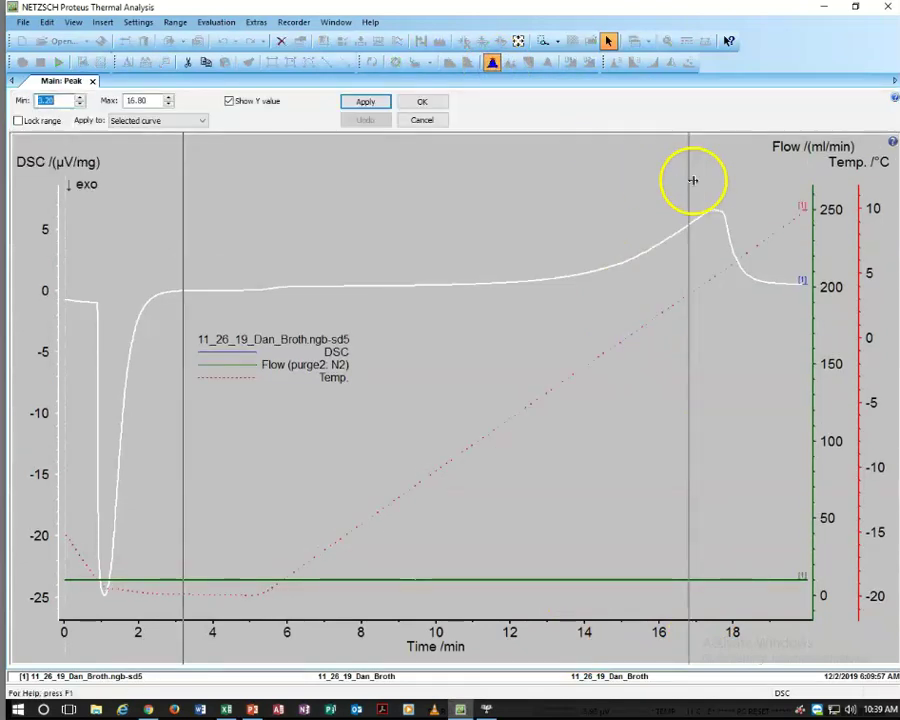
drag(692, 176, 738, 174)
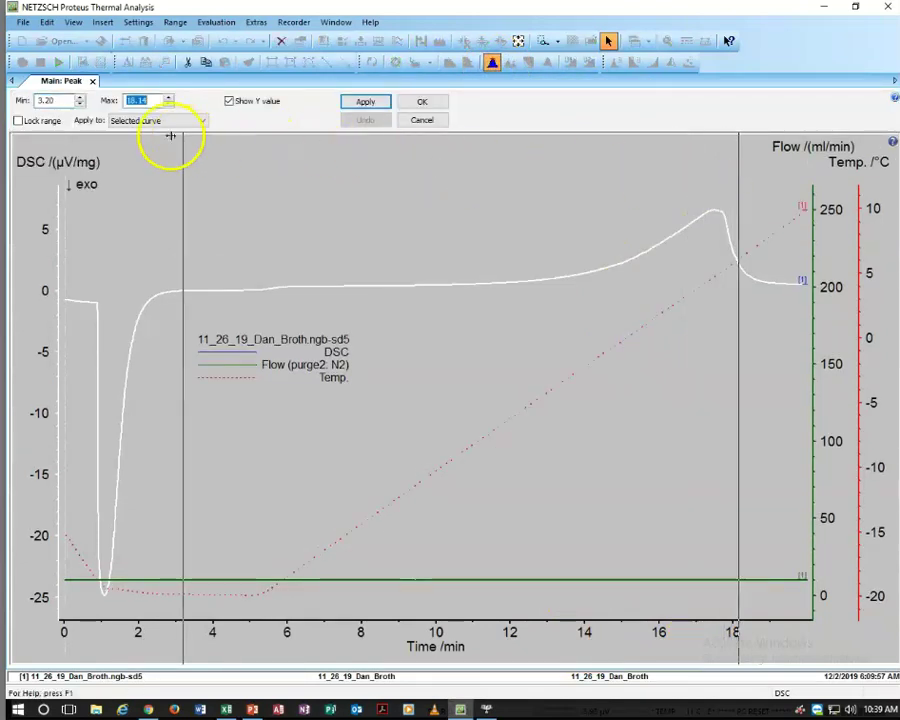
drag(183, 137, 634, 165)
click(361, 104)
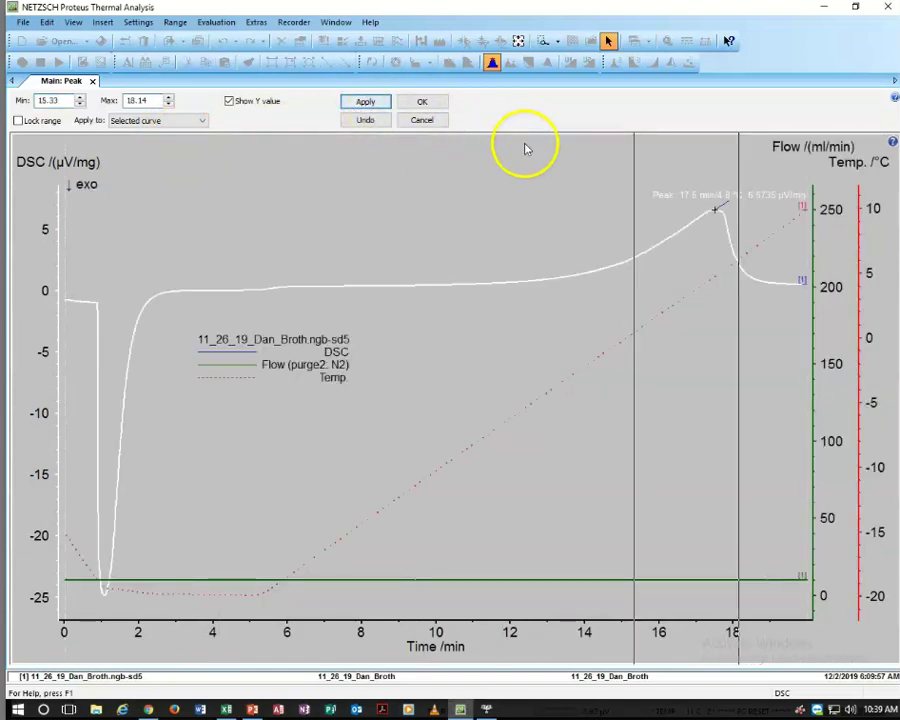
drag(685, 195, 500, 157)
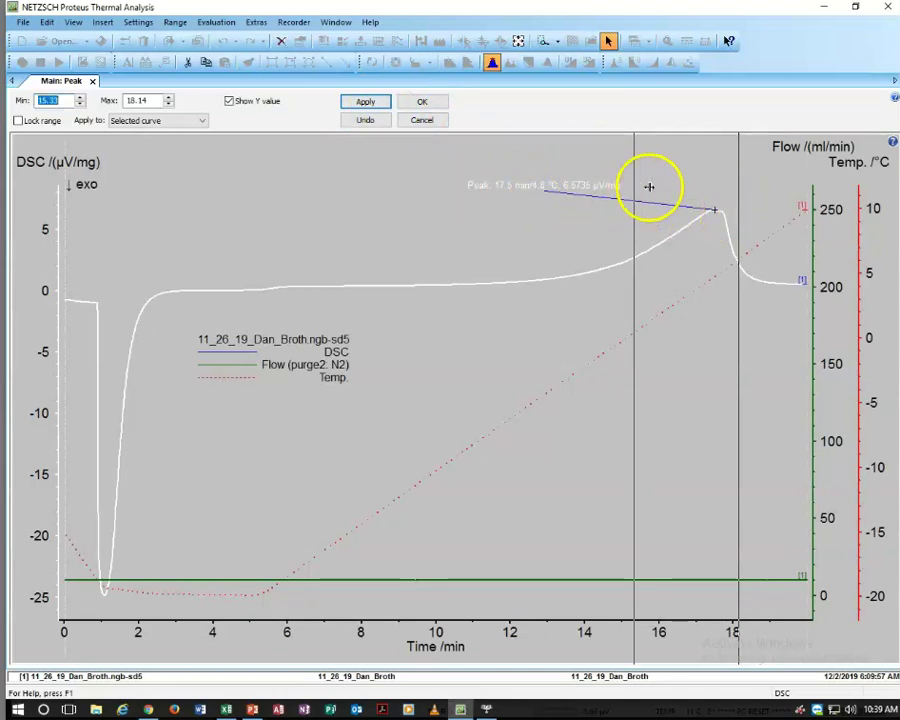
drag(635, 175, 330, 198)
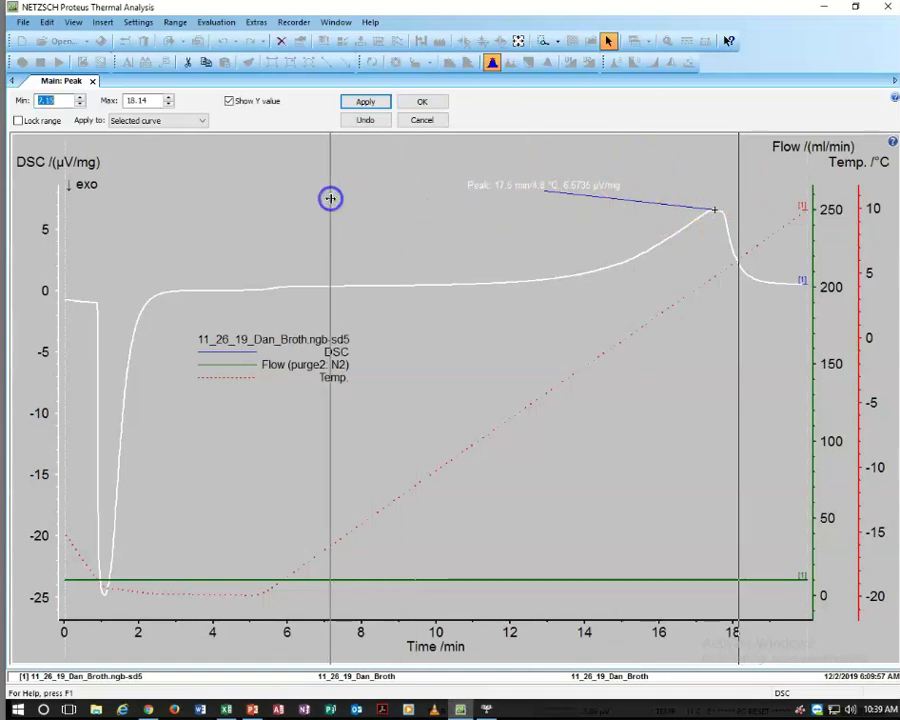
click(424, 103)
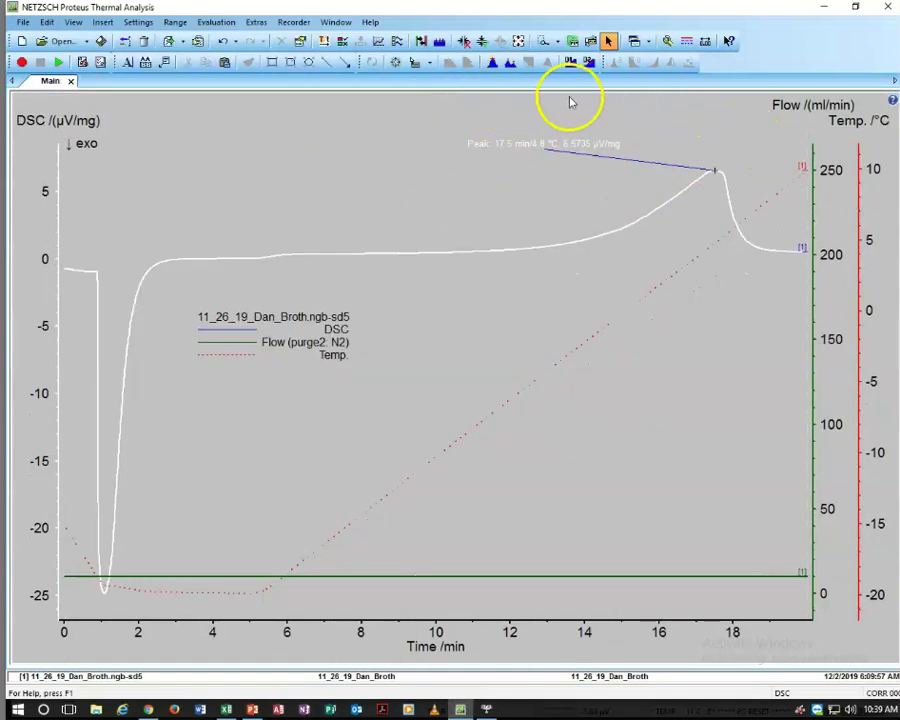
Step: Add an onset evaluation ending at 18.94 min, giving -1.2 °C, with its label above the tangents
click(452, 64)
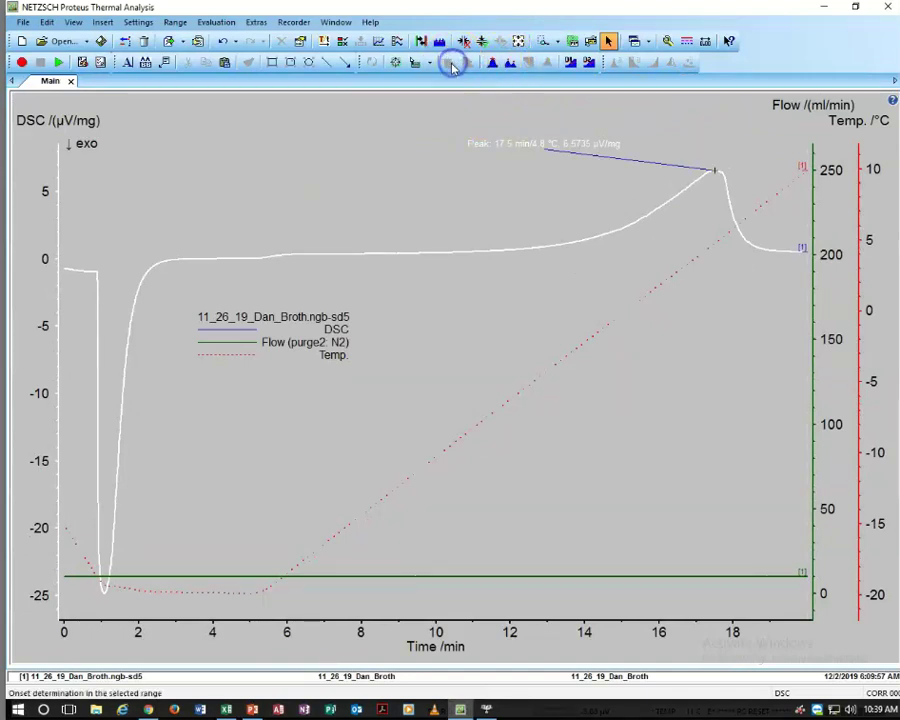
click(514, 254)
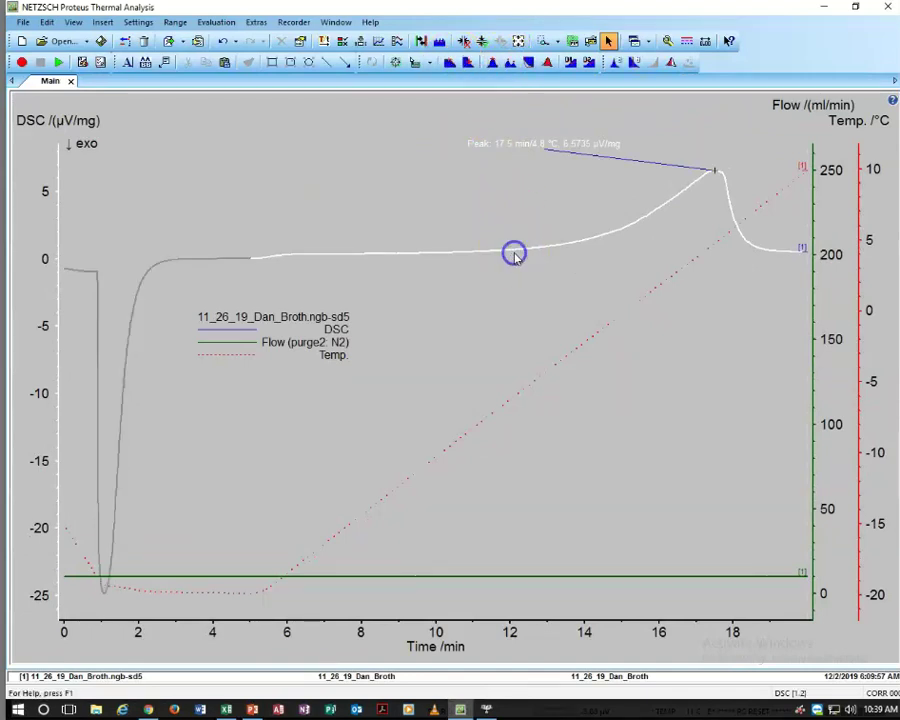
click(451, 64)
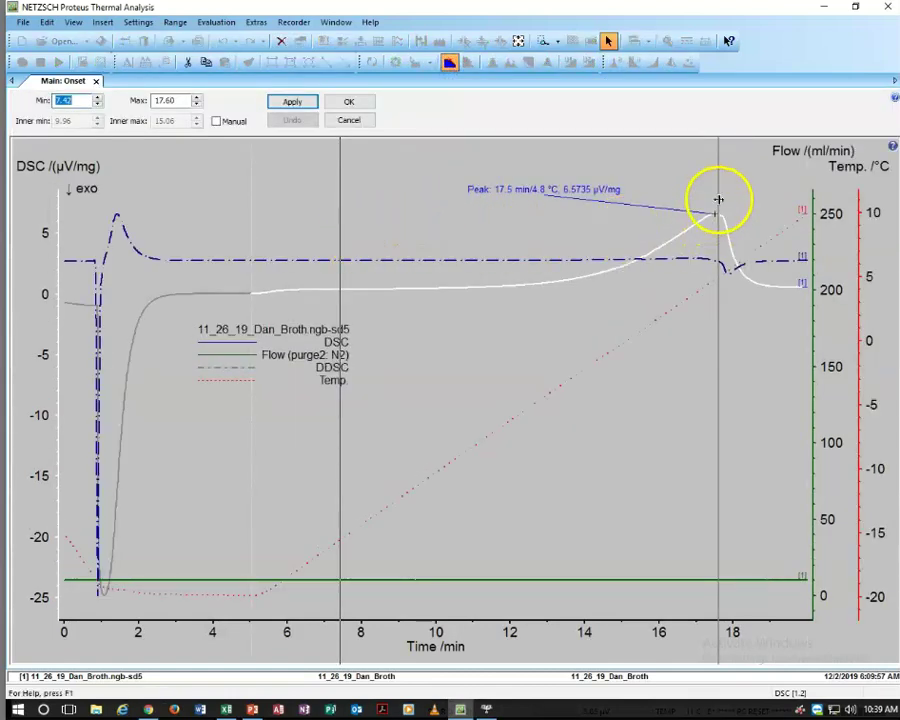
drag(719, 199, 766, 197)
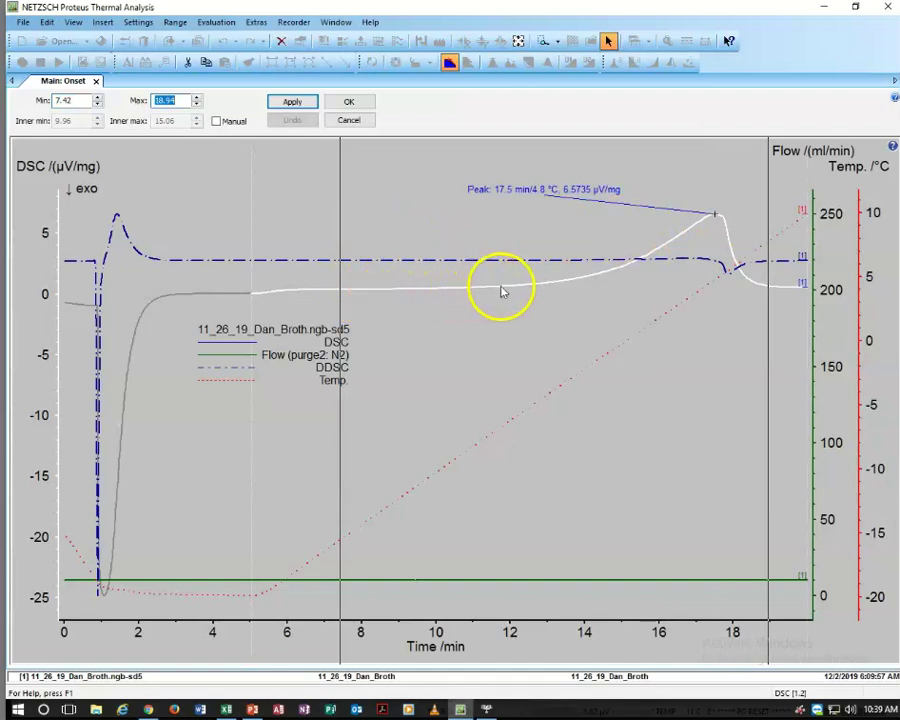
click(293, 102)
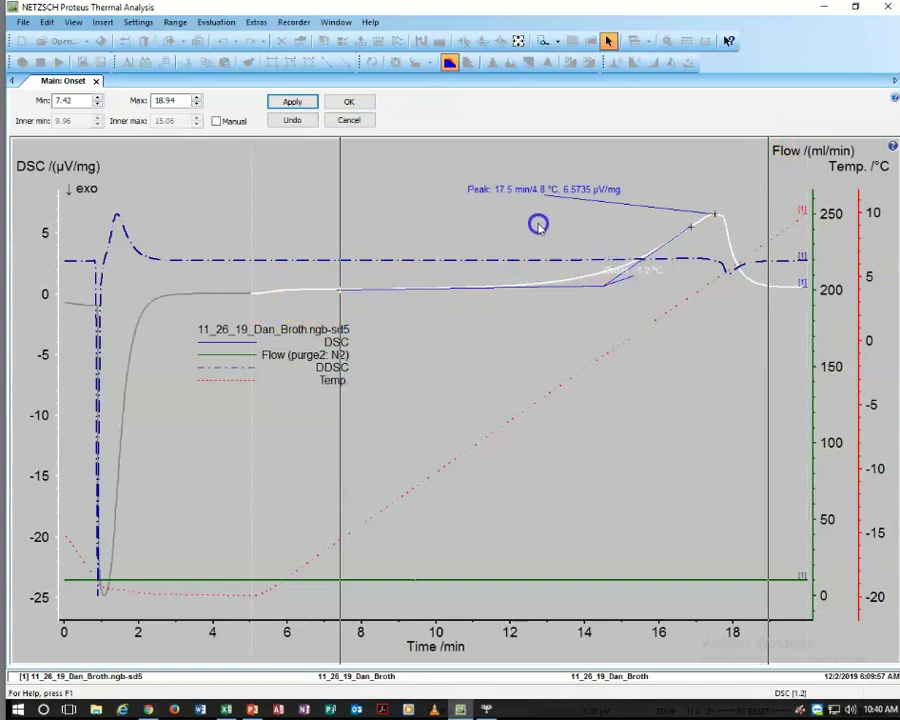
click(650, 275)
drag(640, 273, 545, 247)
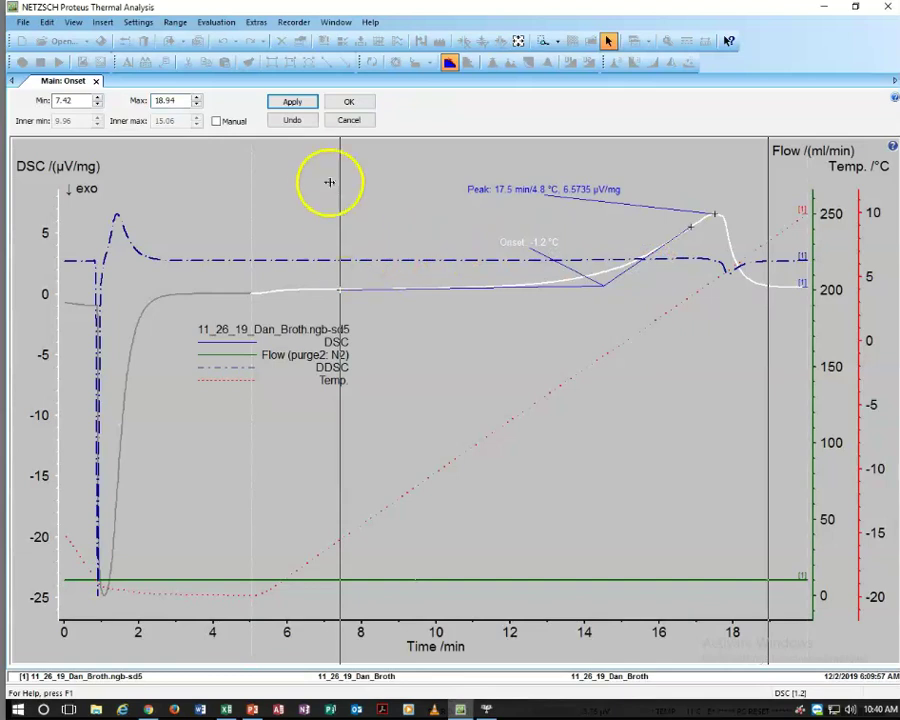
click(349, 101)
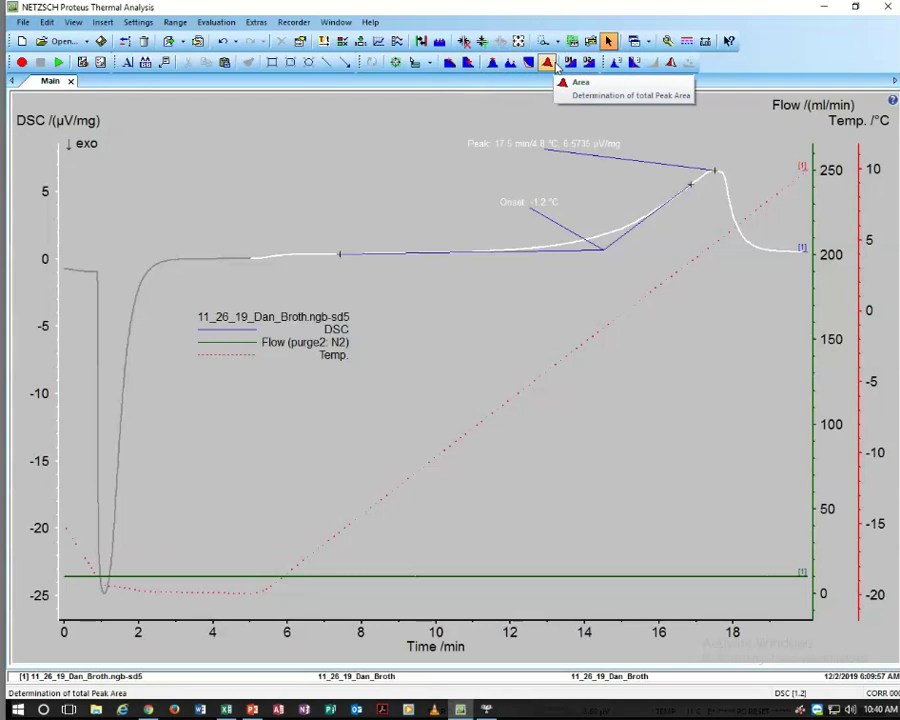
Step: Try a first peak-area integration from about 11.3 to 19.3 min, then discard it
click(550, 63)
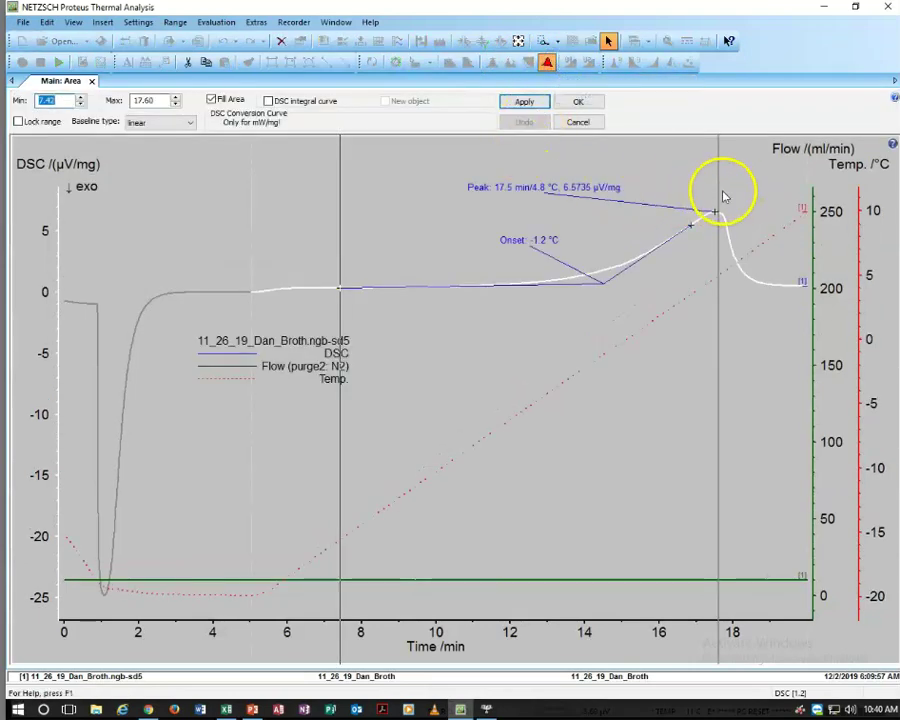
drag(717, 191, 780, 195)
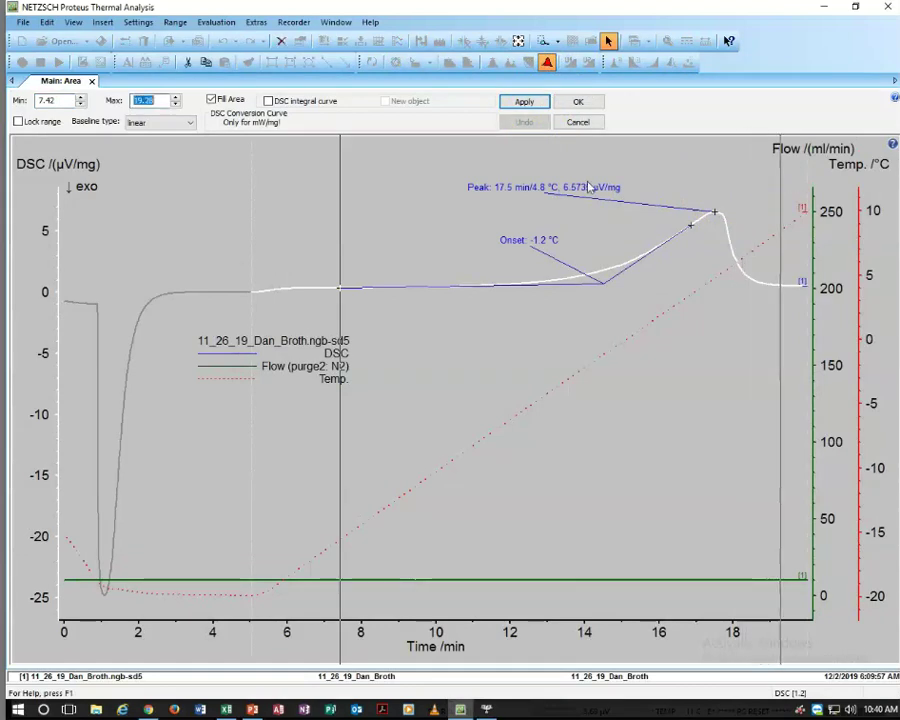
click(526, 103)
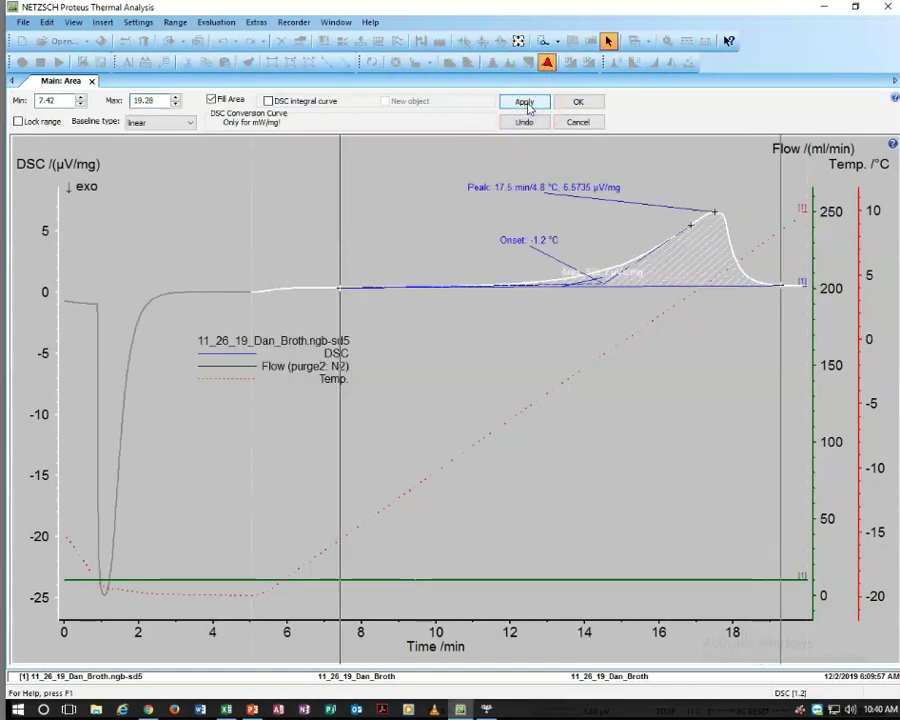
click(340, 152)
drag(341, 158, 483, 163)
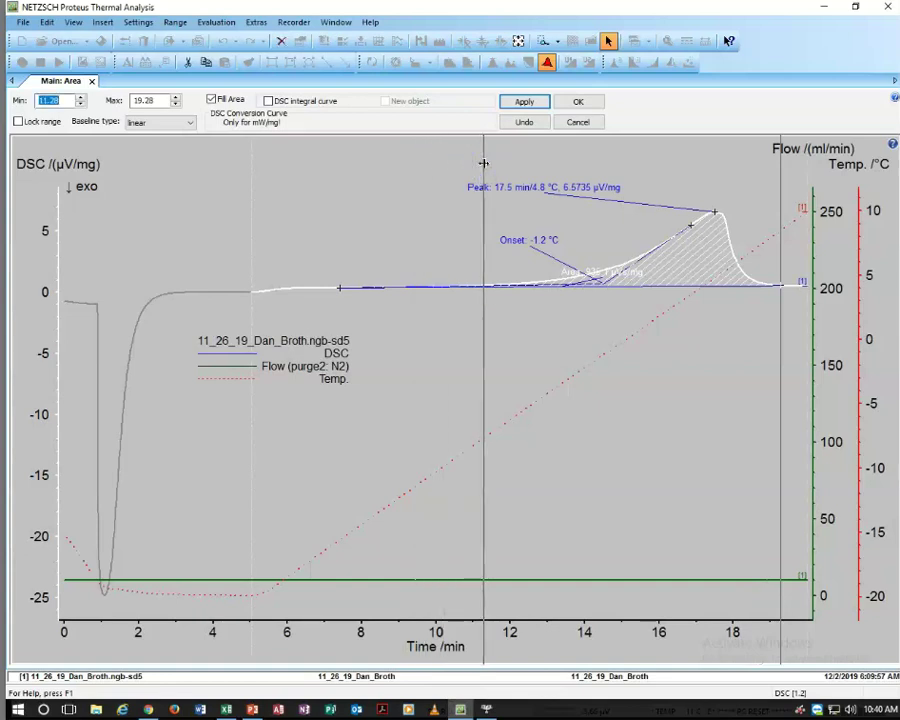
click(528, 103)
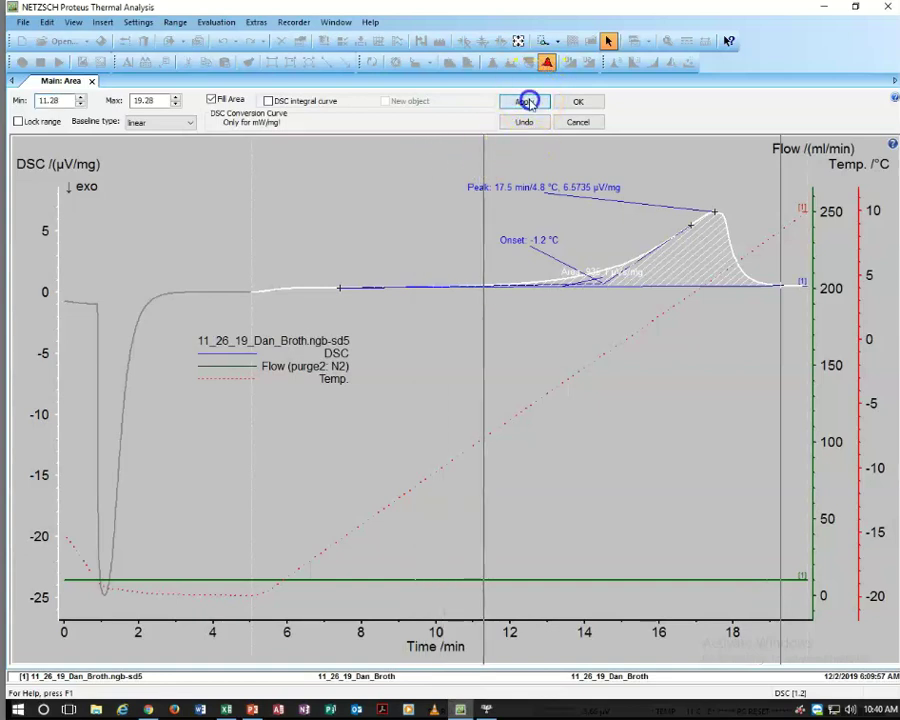
click(594, 127)
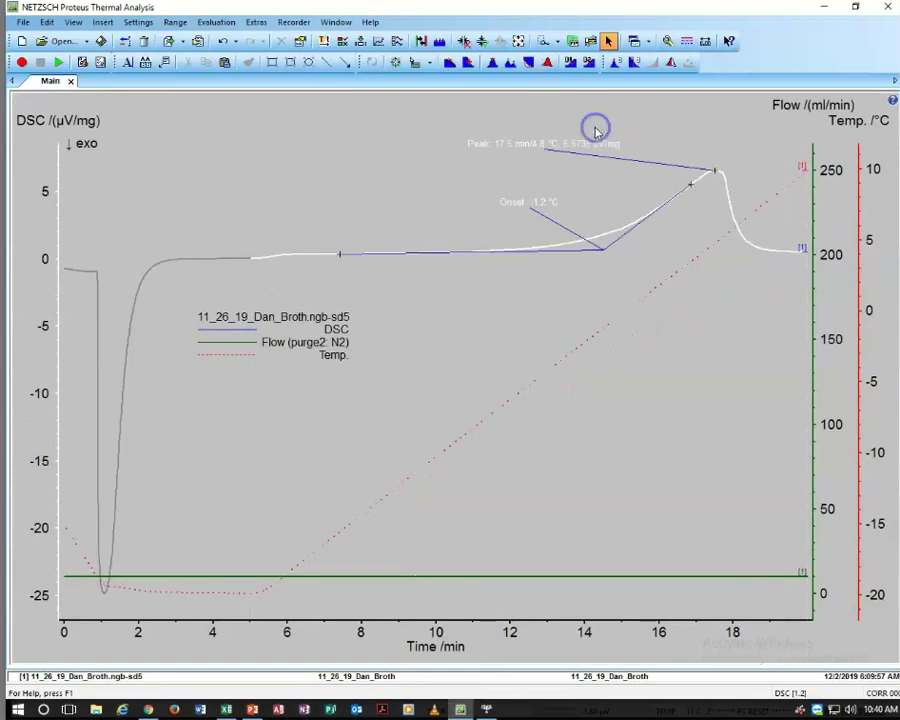
Step: Integrate the peak area from about 11.5 to 19.5 min (890.9 µVs/mg) and move its label up-left
click(548, 64)
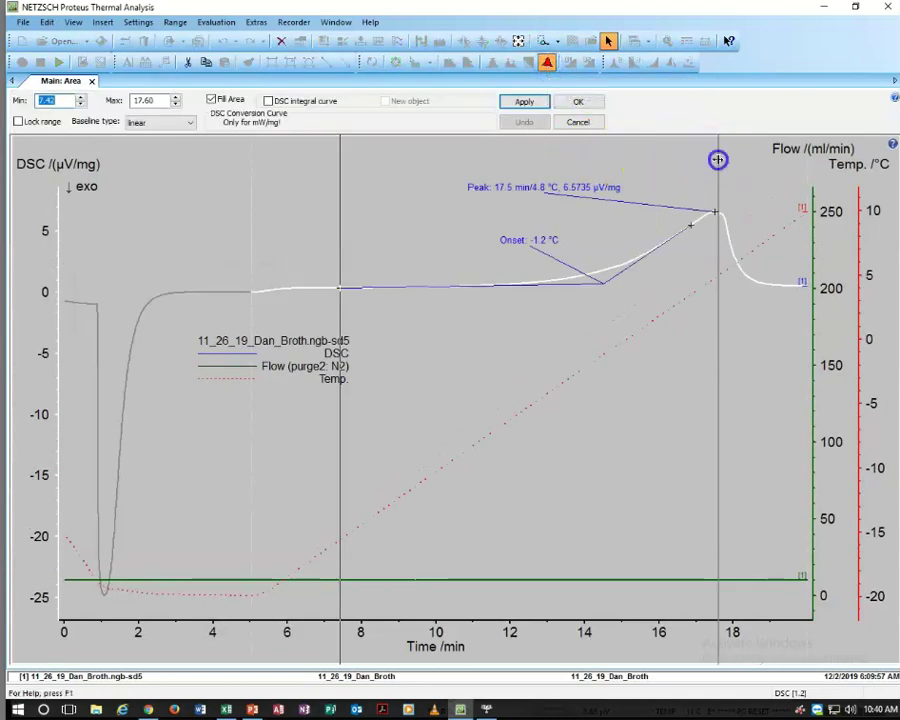
drag(718, 160, 789, 161)
drag(338, 187, 369, 189)
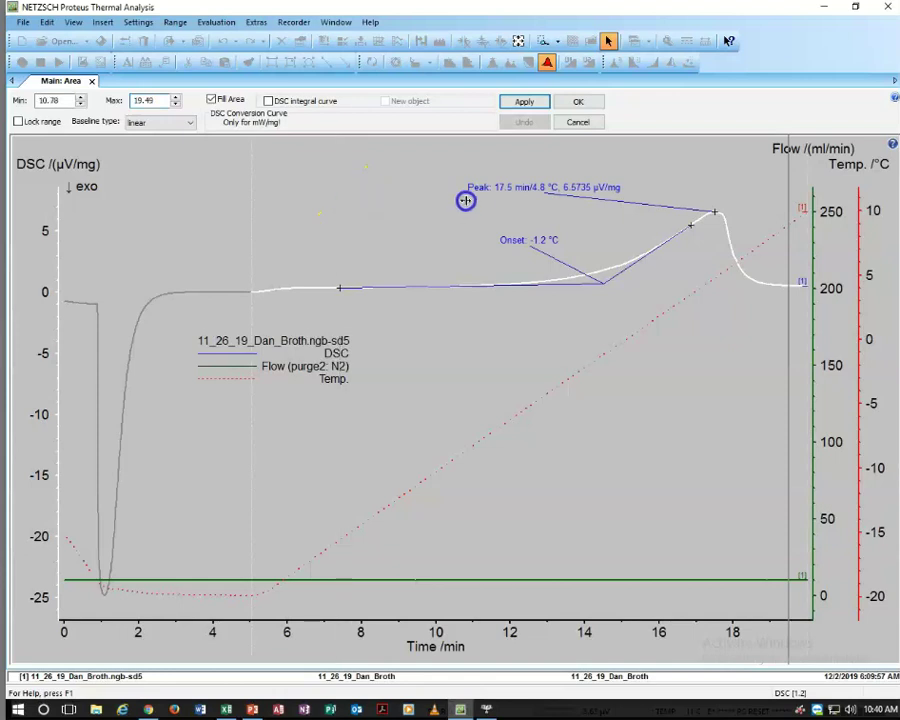
drag(467, 200, 493, 212)
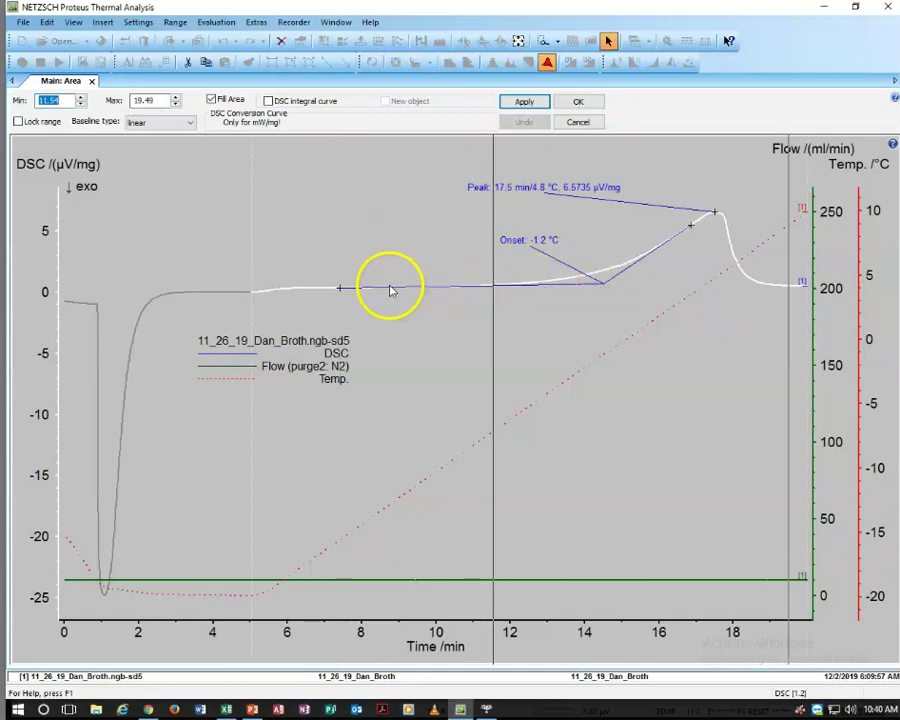
click(525, 104)
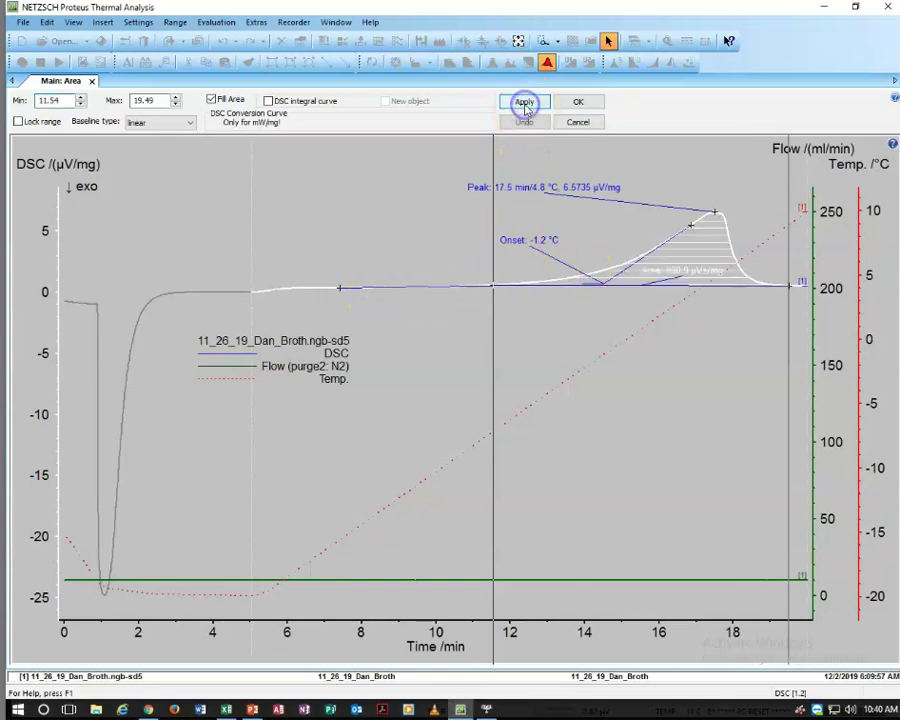
click(580, 103)
click(667, 239)
drag(667, 239, 360, 190)
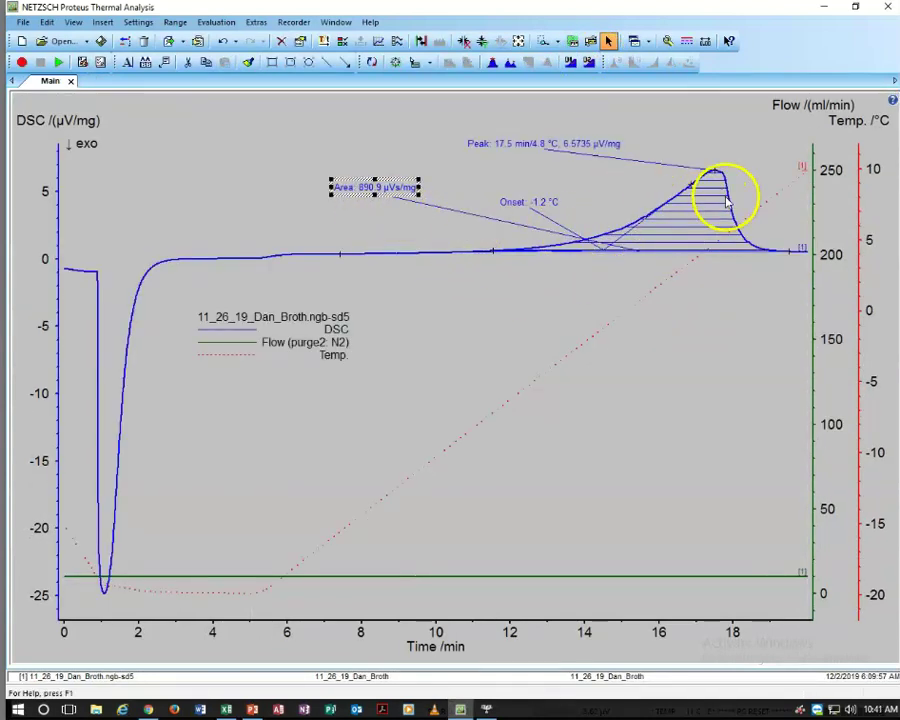
Step: Drag the Onset -1.2 °C label up and to the left, clear of the curve
drag(505, 208, 474, 183)
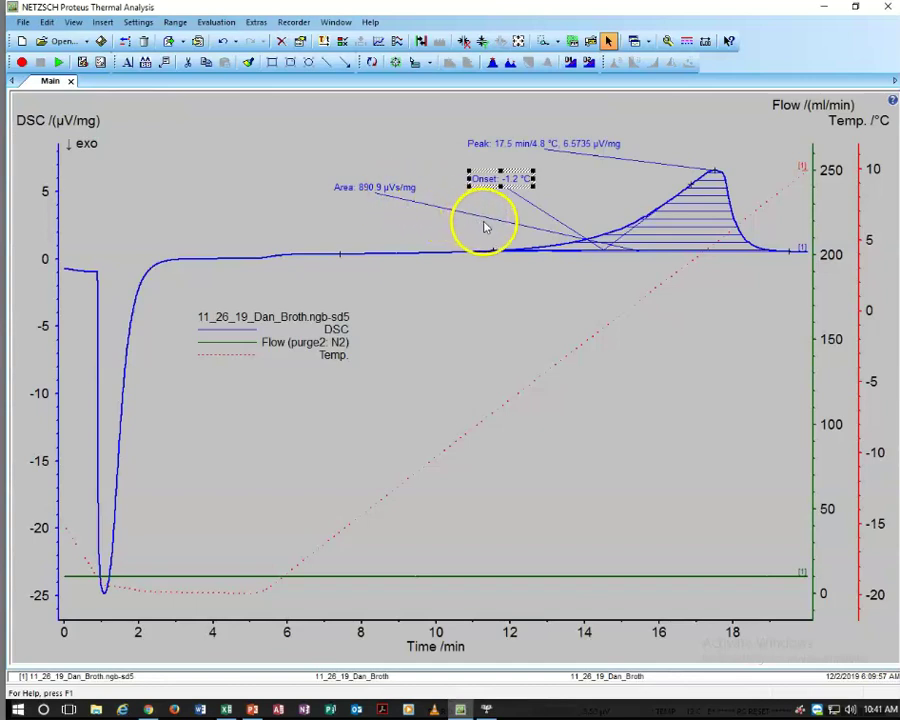
Step: Load the second sample's .ngb-sd5 measurement onto the plot, keeping the current scaling
click(58, 46)
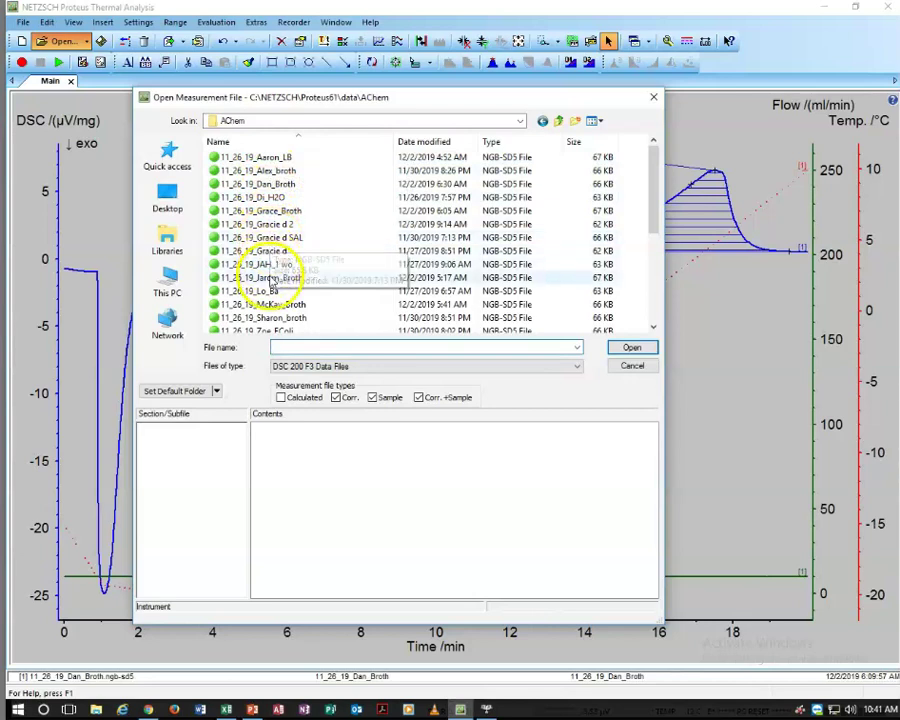
click(285, 237)
double_click(285, 237)
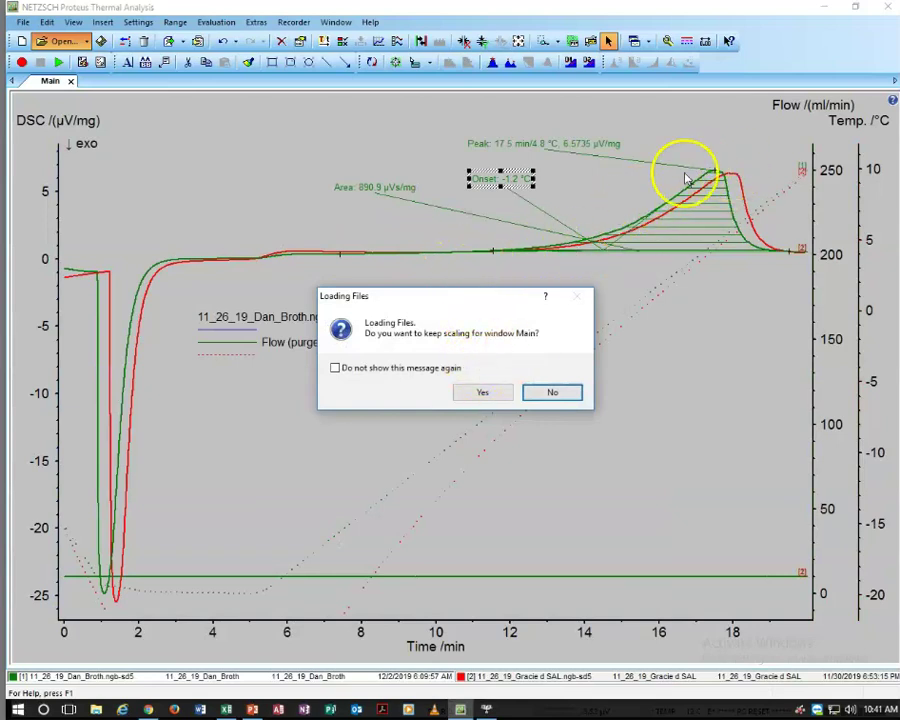
click(483, 395)
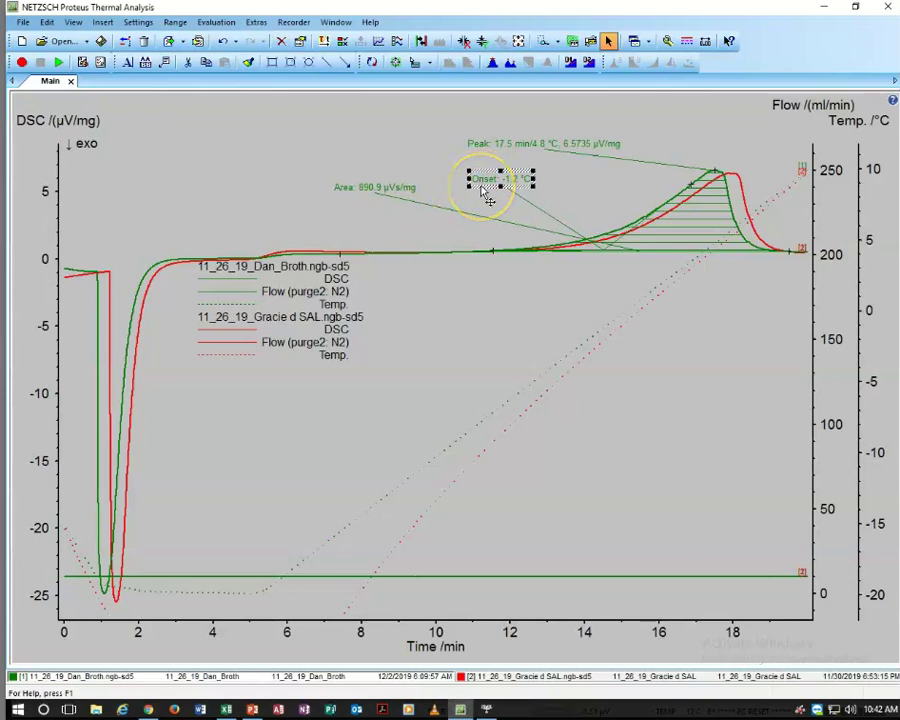
Step: Nudge the Onset label slightly left and bring up Snipping Tool from the taskbar
drag(476, 188, 465, 192)
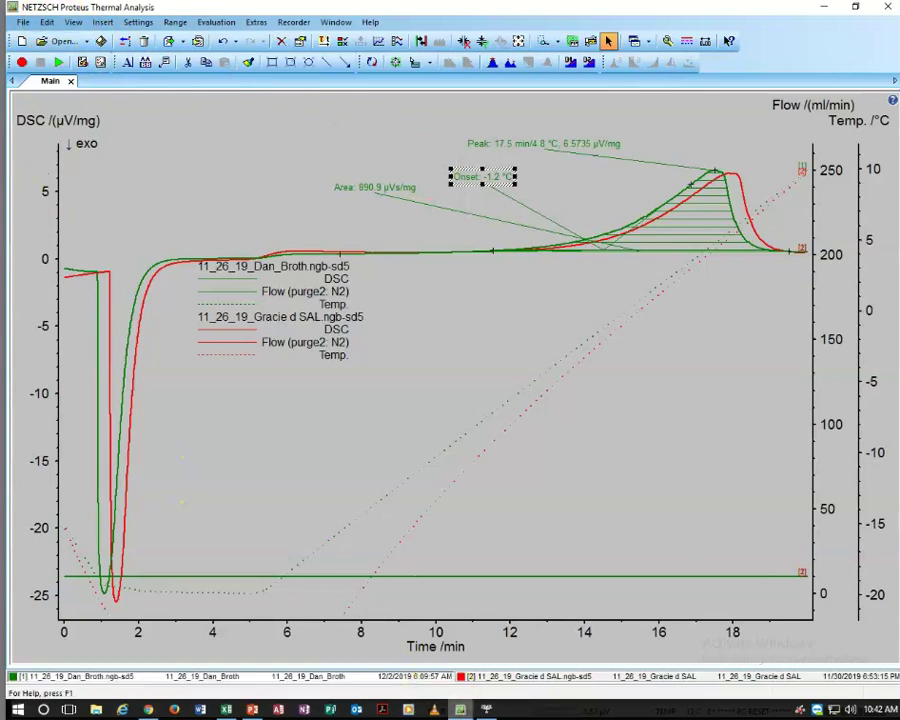
mouse_move(460, 709)
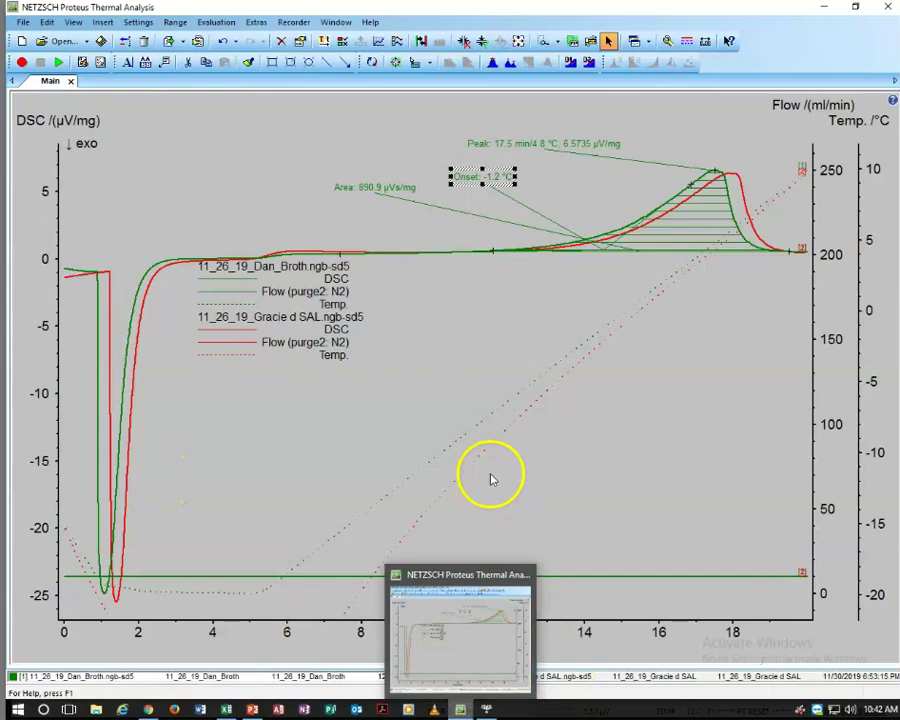
Step: Snip the whole overlaid DSC plot area and copy the snip to the clipboard
click(100, 366)
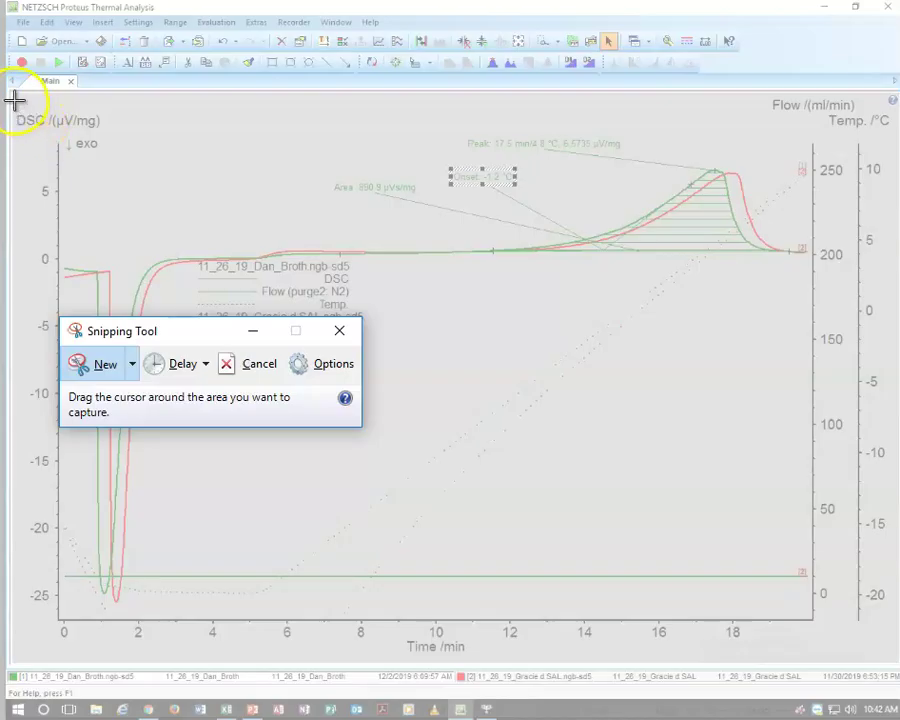
drag(14, 99, 894, 653)
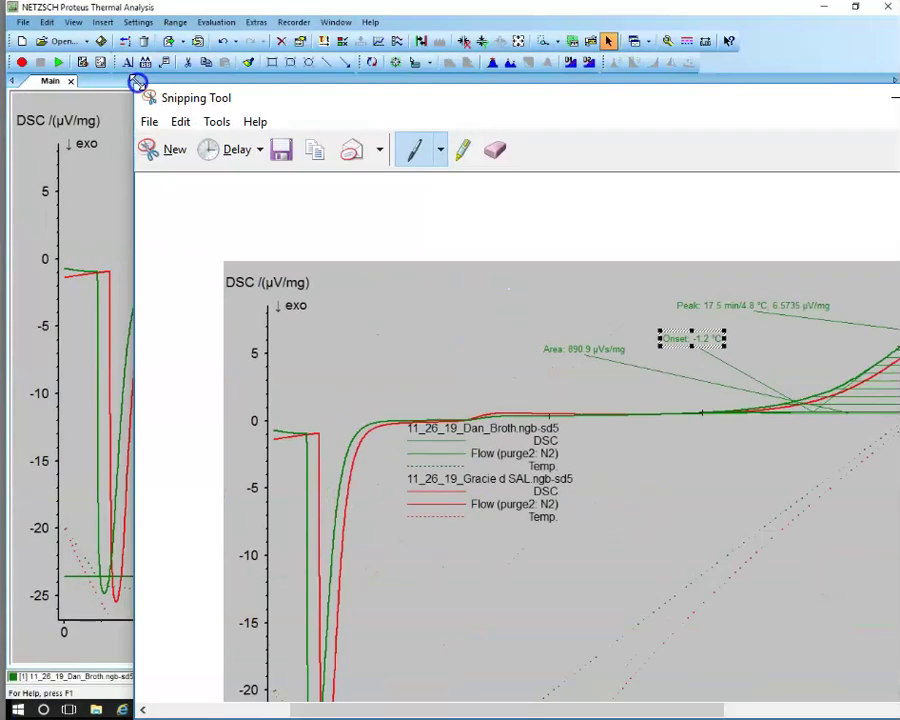
drag(135, 80, 305, 175)
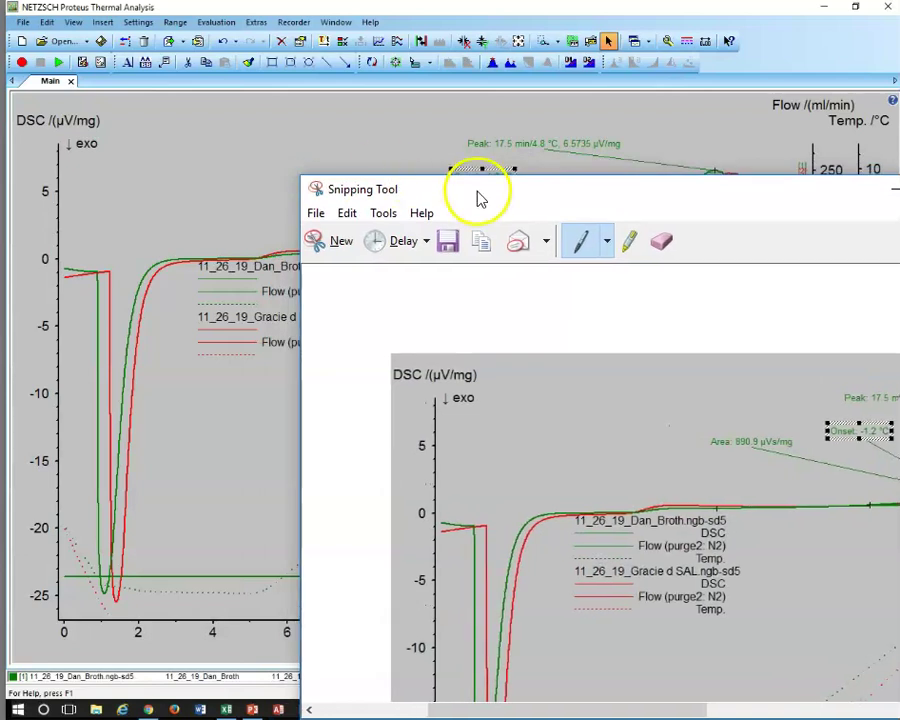
drag(480, 195, 227, 100)
right_click(302, 332)
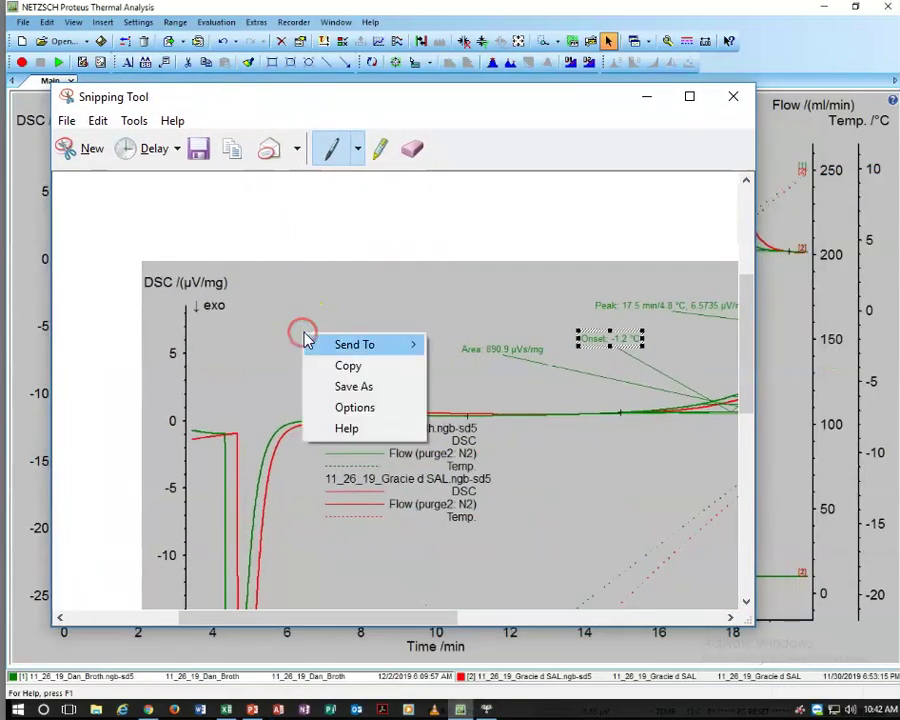
click(352, 366)
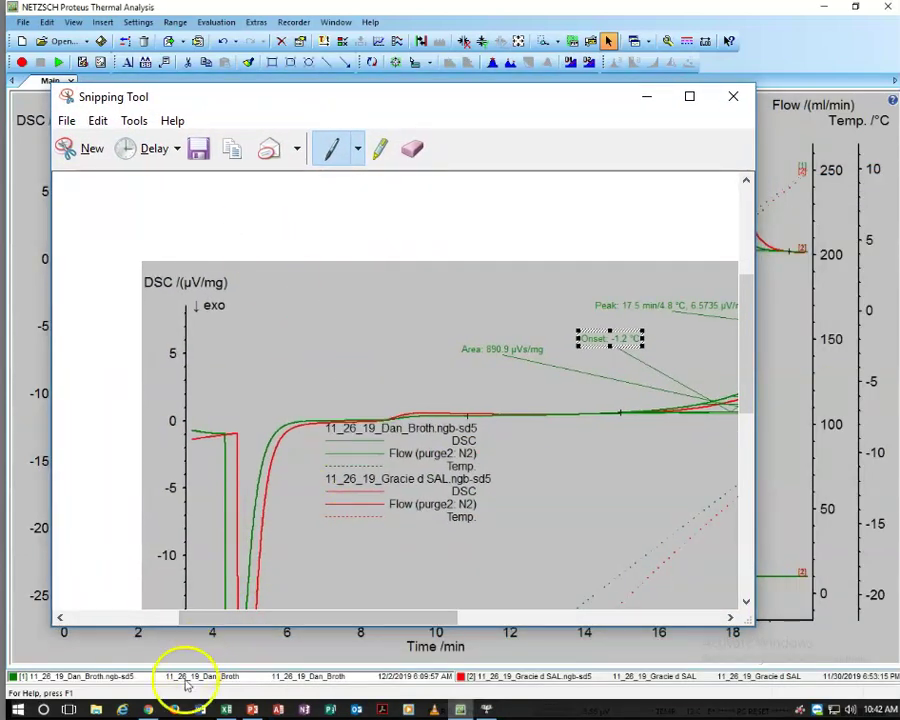